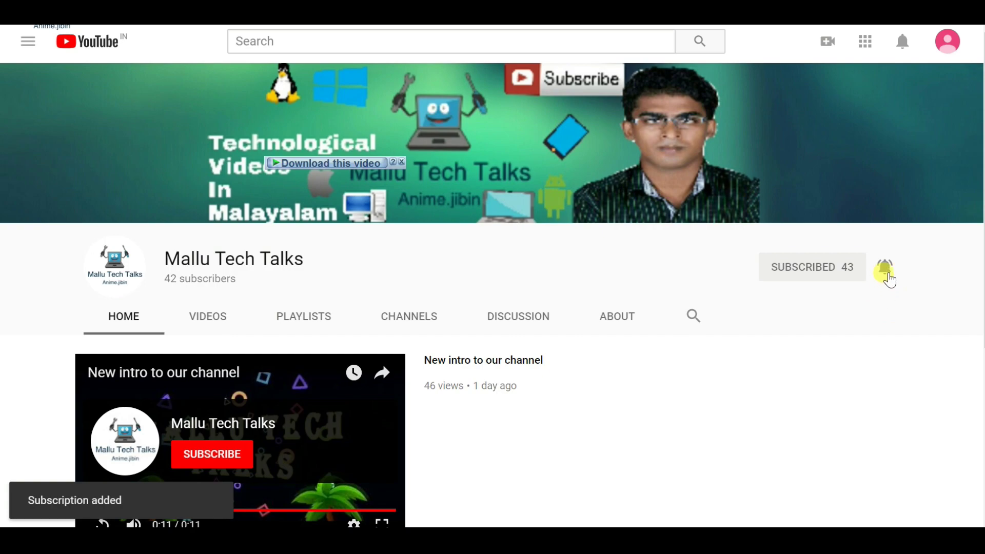
Turn on notifications for the subscribed Mallu Tech Talks channel.
left_click(890, 277)
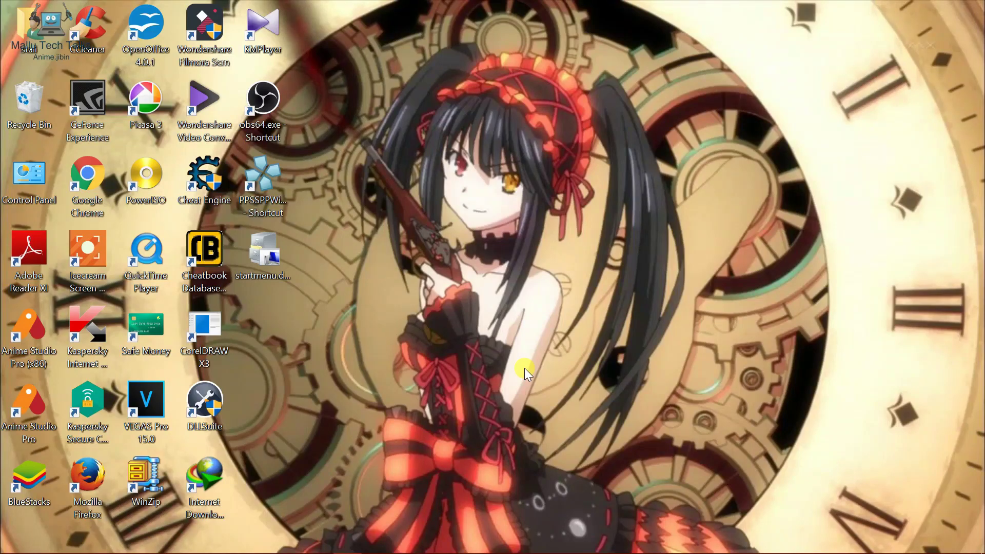
Search the installed programs for "defrag" and open Defragment and Optimize Drives.
mouse_move(50, 545)
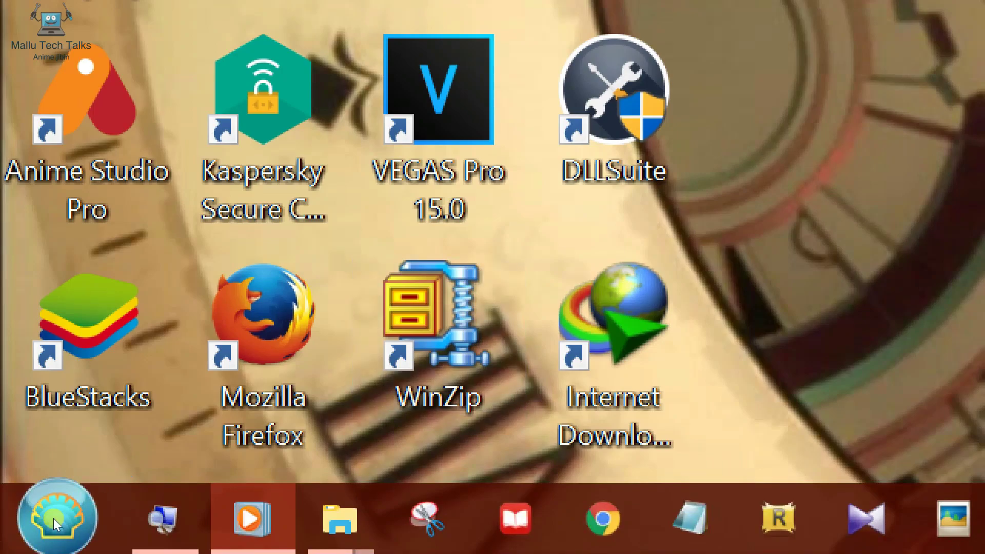
left_click(20, 545)
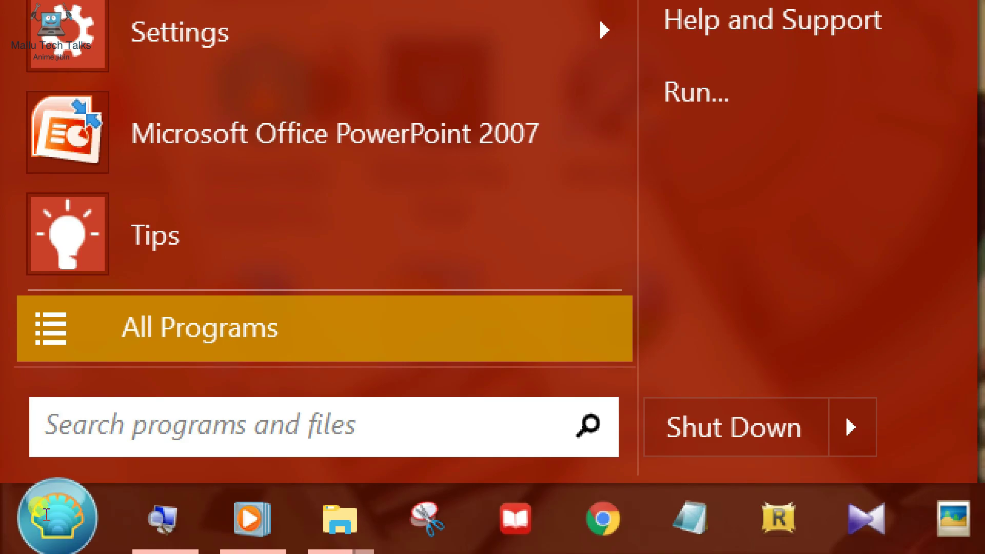
type("defra")
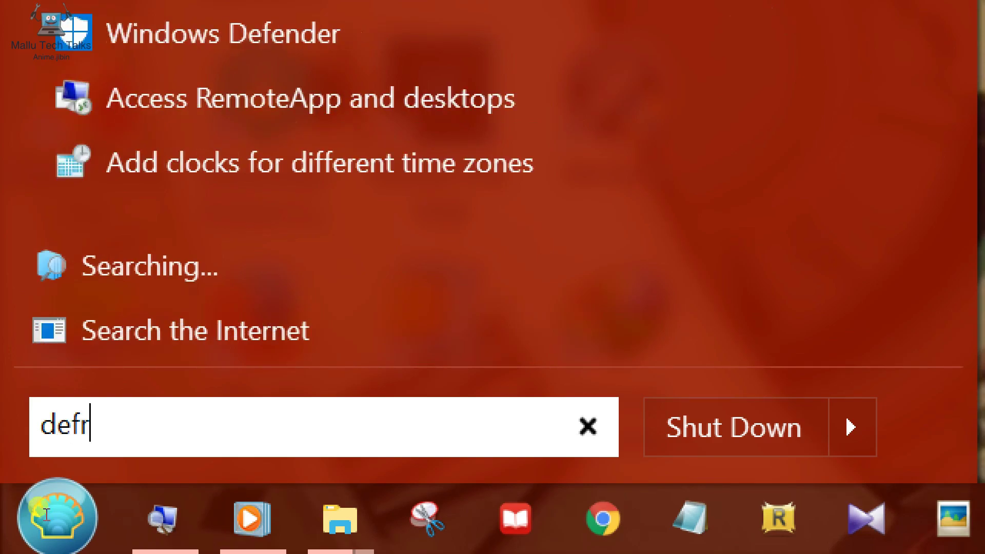
type("g")
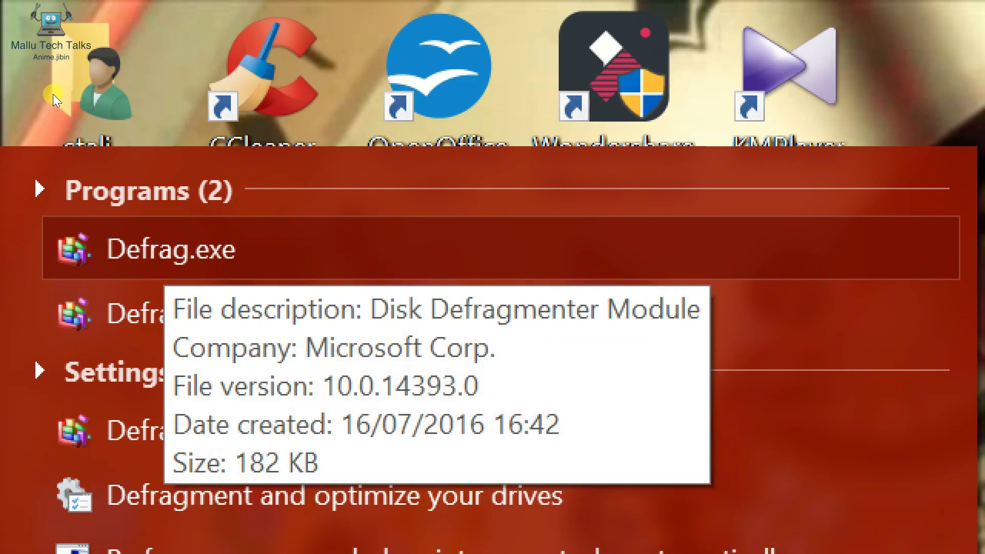
key("Down")
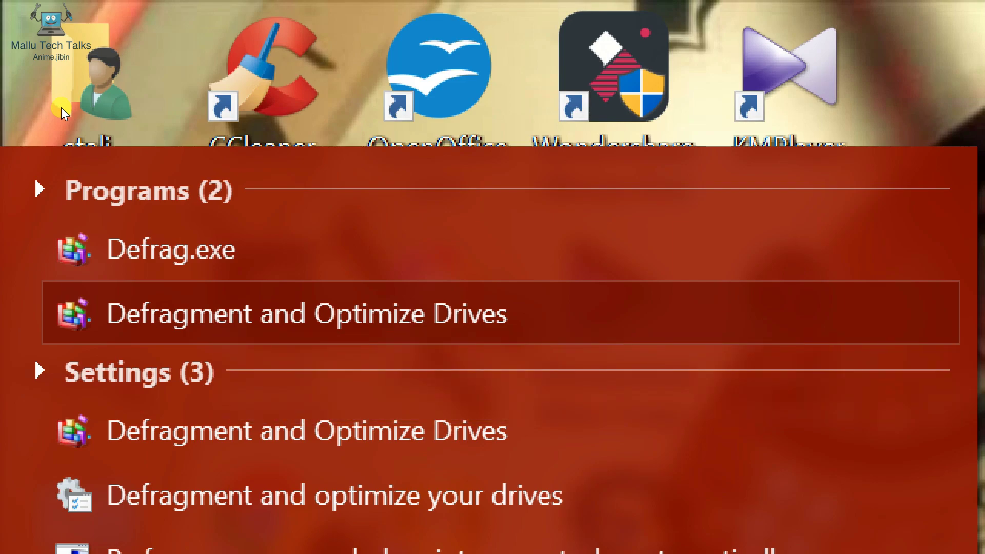
key("Return")
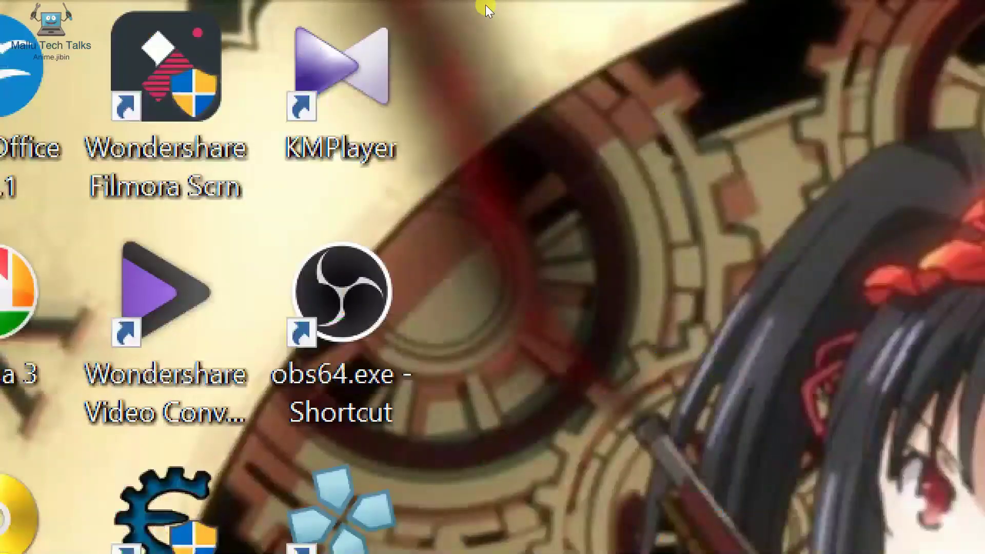
Examine the drives listed in the Optimize Drives window, including Windows (C:), LENOVO (D:) and RIRURU (H:).
mouse_move(652, 11)
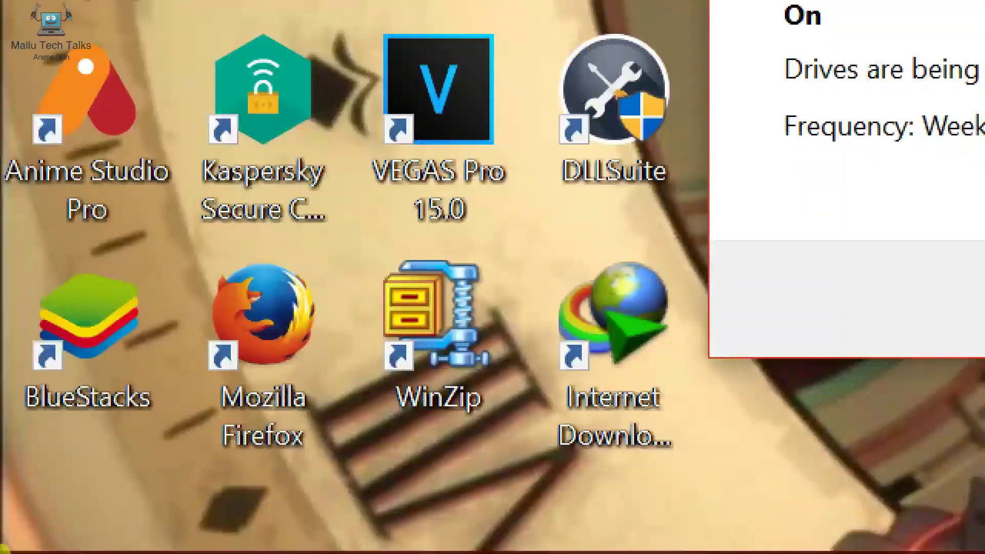
mouse_move(64, 537)
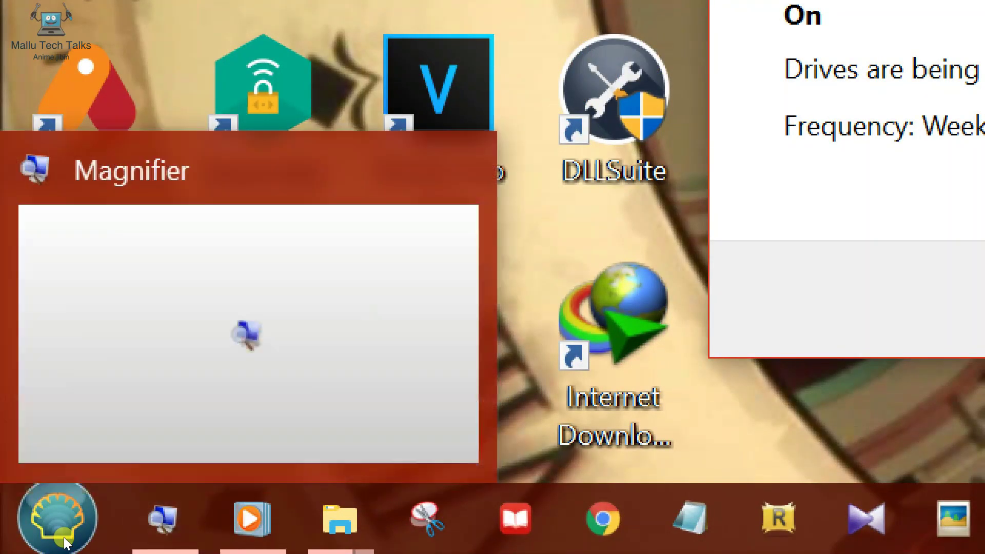
mouse_move(160, 423)
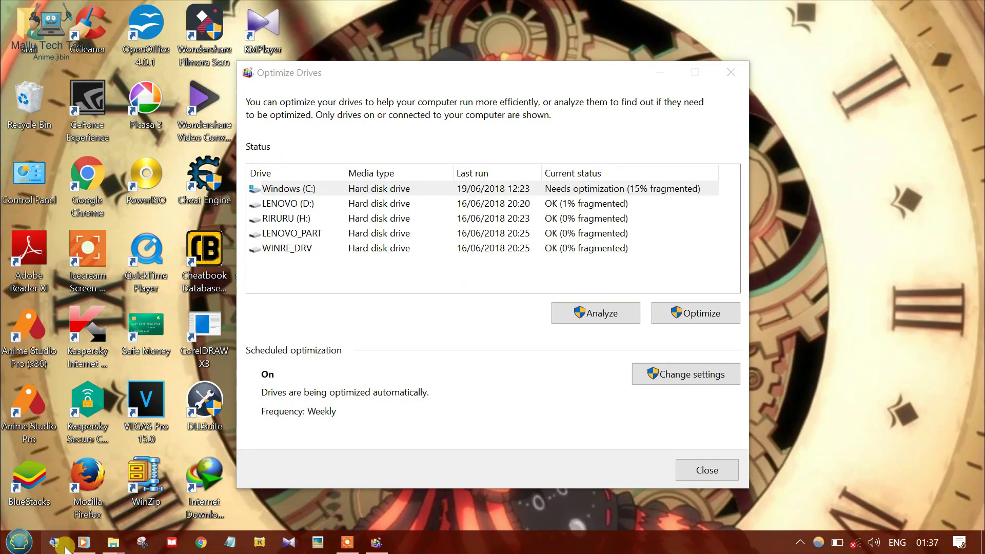
left_click(63, 545)
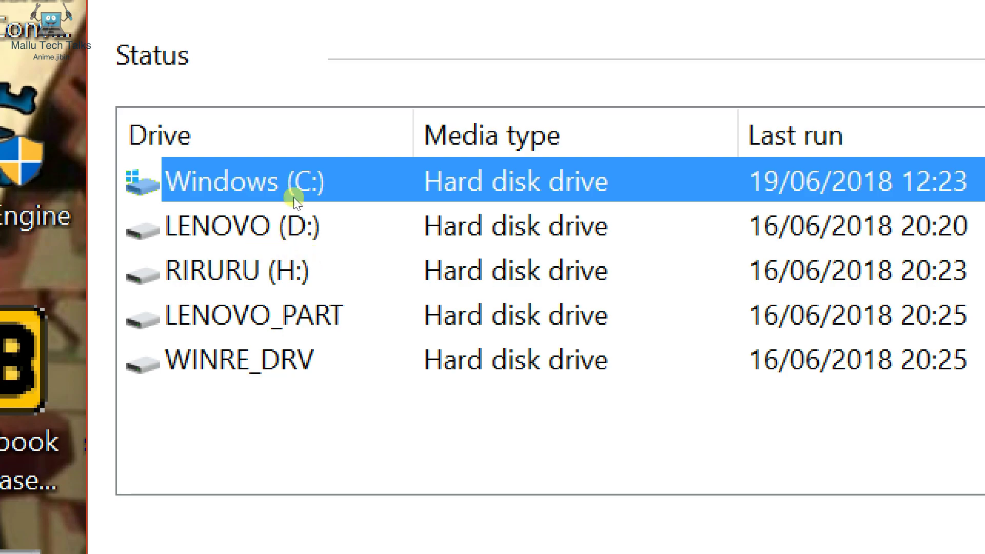
key("Down")
key("Down")
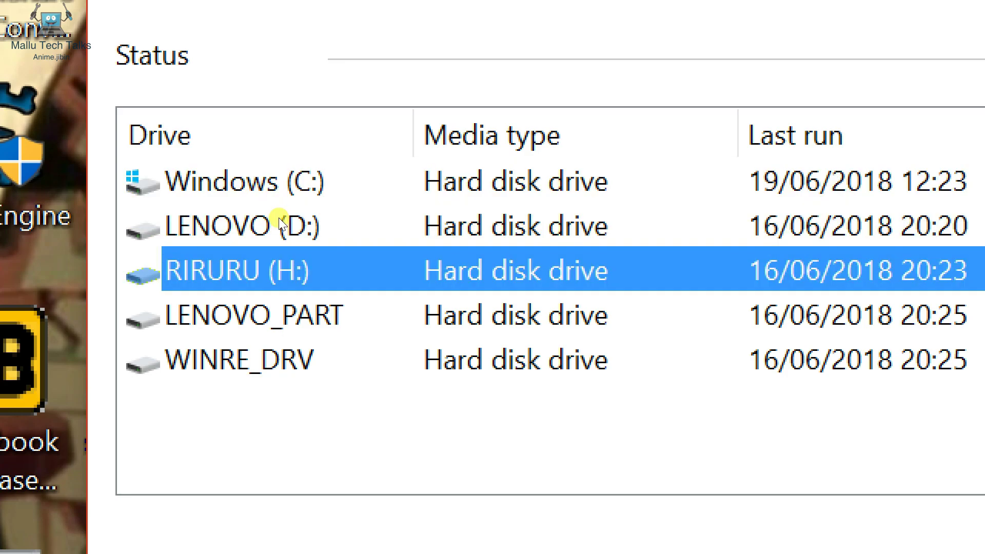
left_click(293, 188)
key("Down")
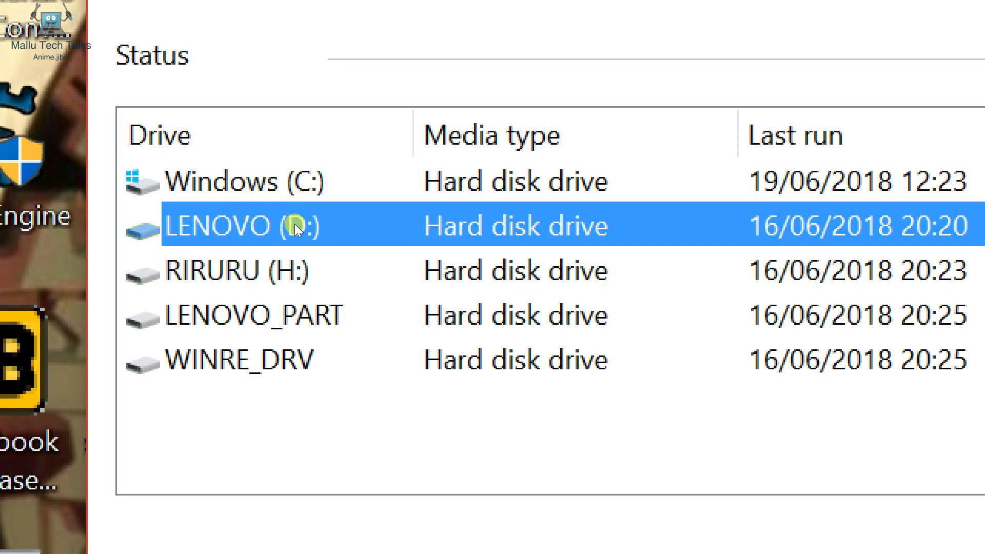
key("Down")
key("Down")
key("Up")
key("Down")
key("Up")
key("Down")
key("Up")
key("Down")
key("Up")
key("Up")
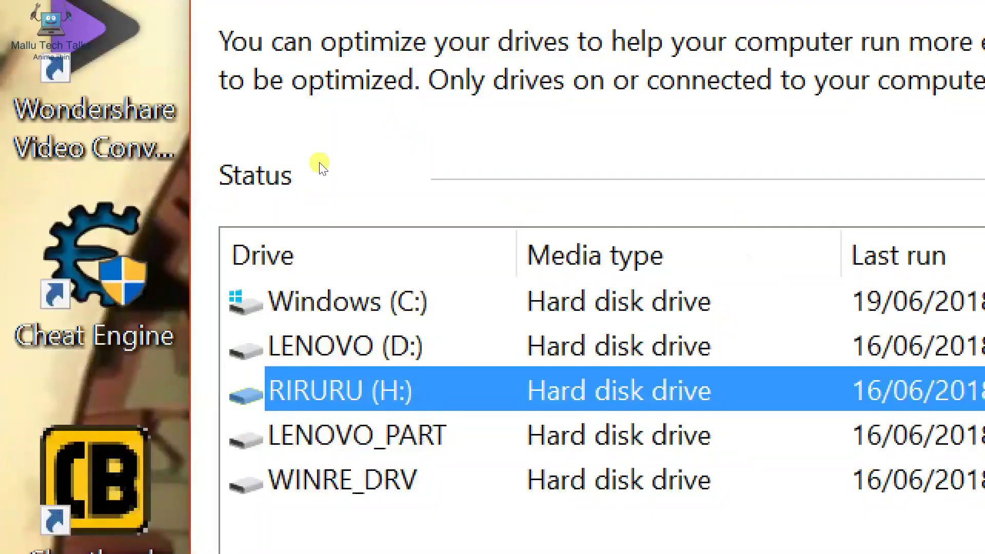
key("Up")
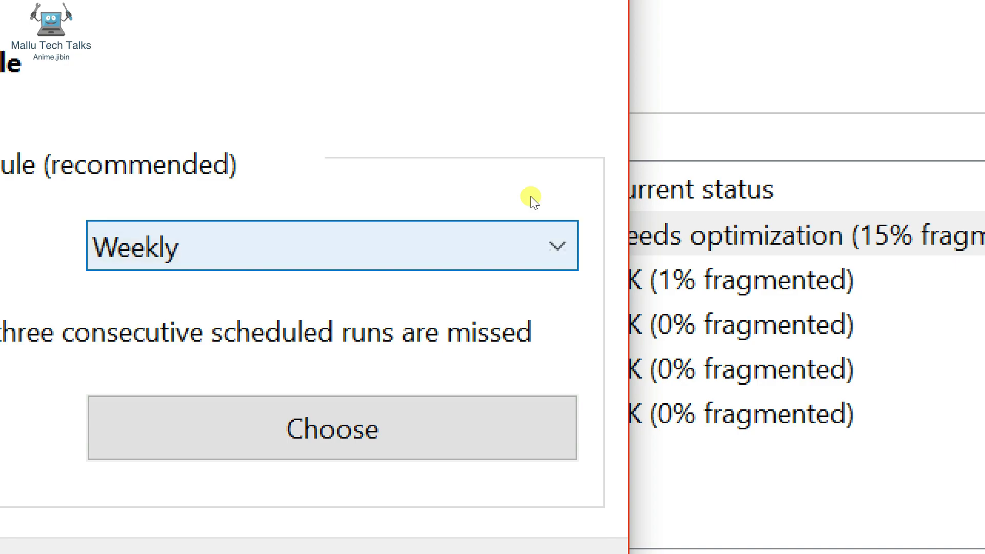
Review the available frequency options for the scheduled drive optimization.
left_click(965, 250)
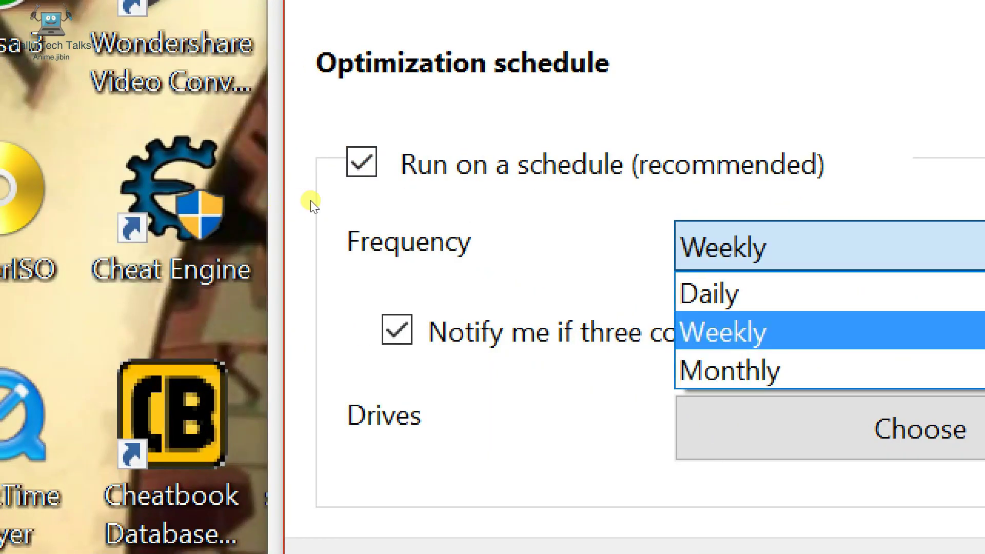
left_click(311, 201)
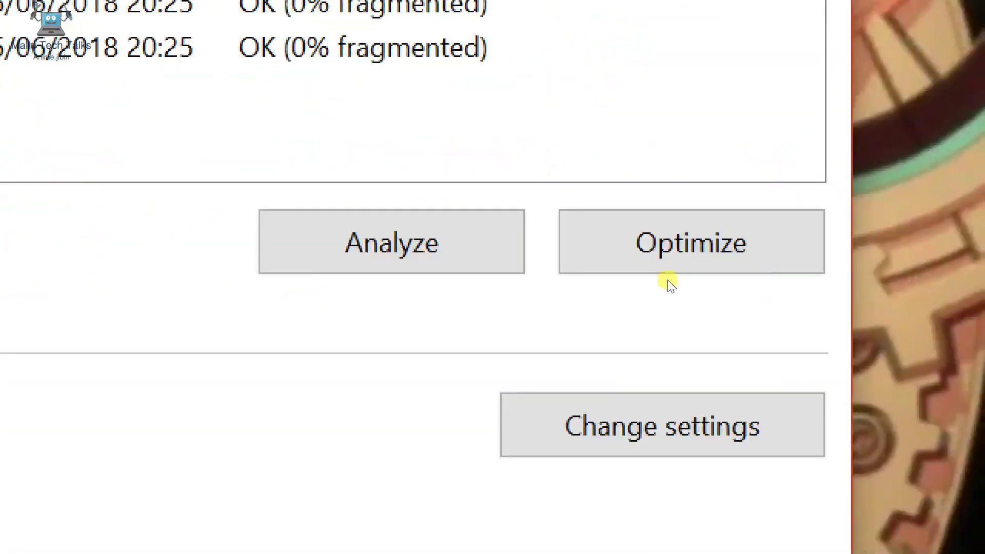
Analyze the Windows (C:) and LENOVO (D:) drives for fragmentation.
key("alt+a")
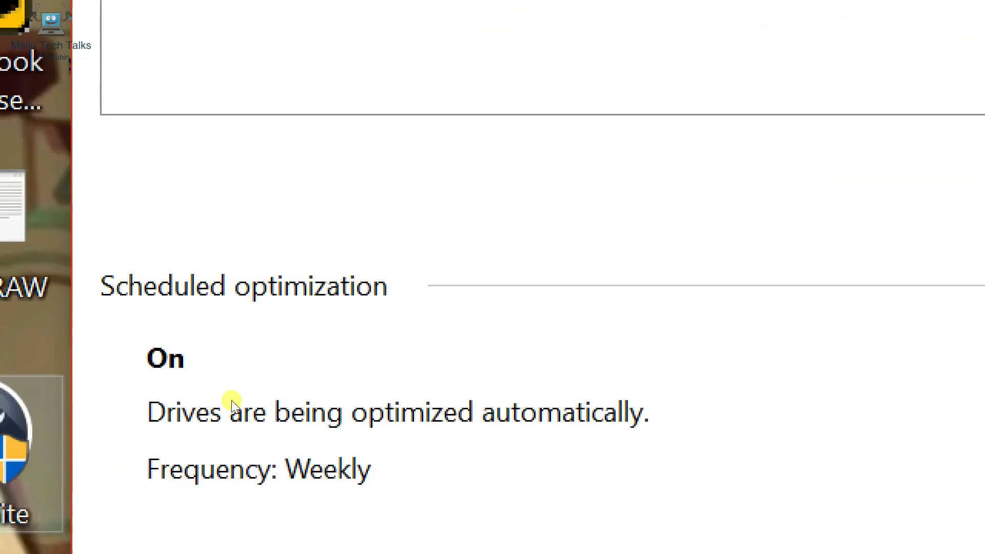
key("Down")
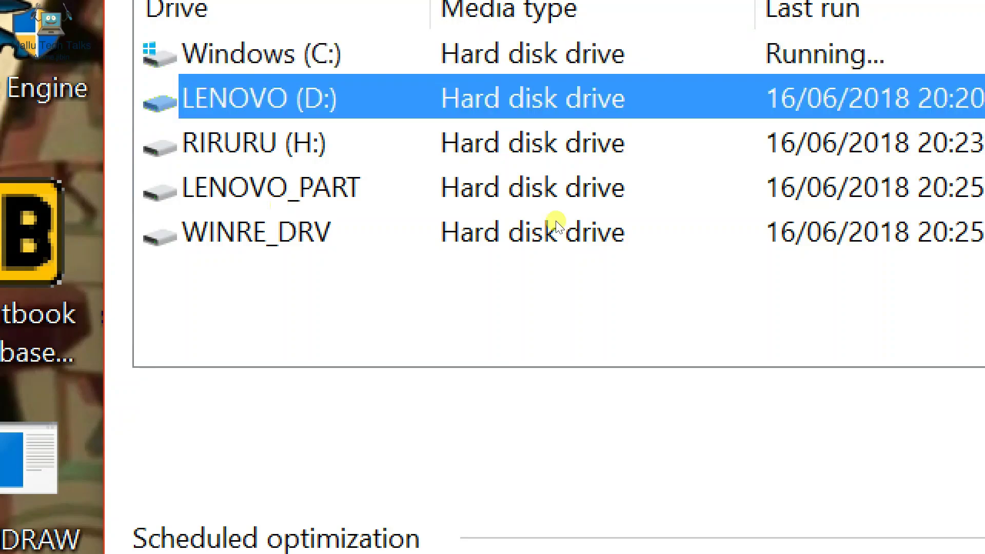
left_click(570, 295)
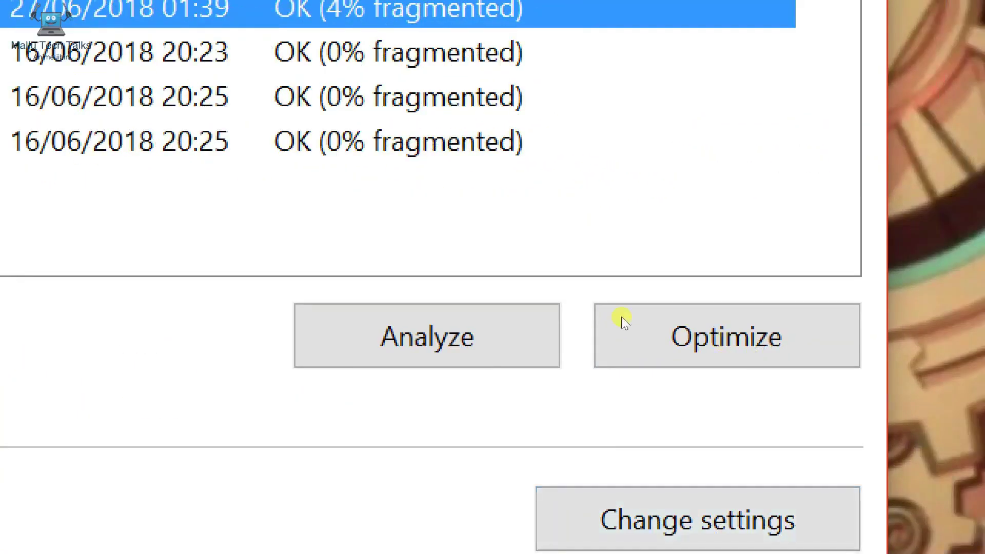
left_click(545, 329)
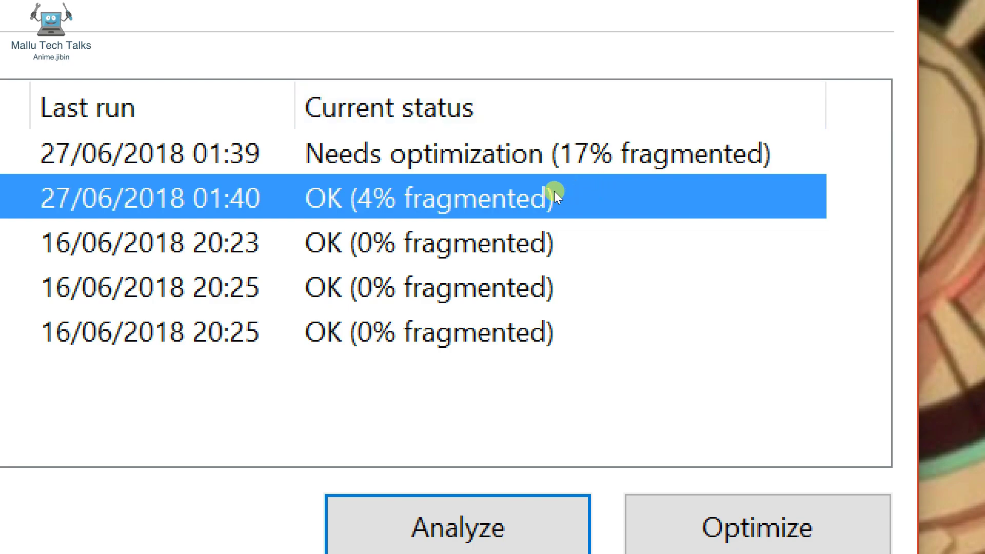
Start optimizing the LENOVO (D:) drive and show the desktop while it runs.
key("Up")
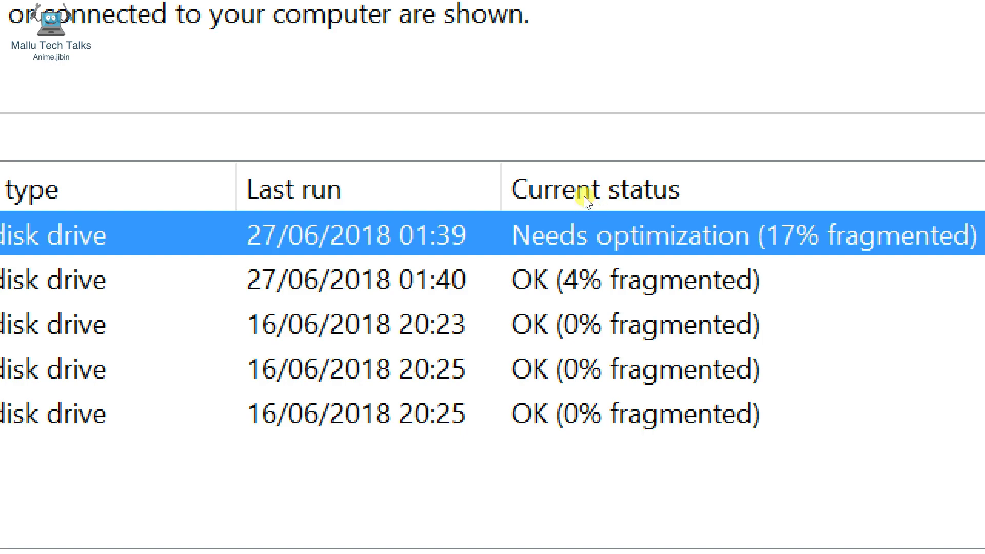
key("Down")
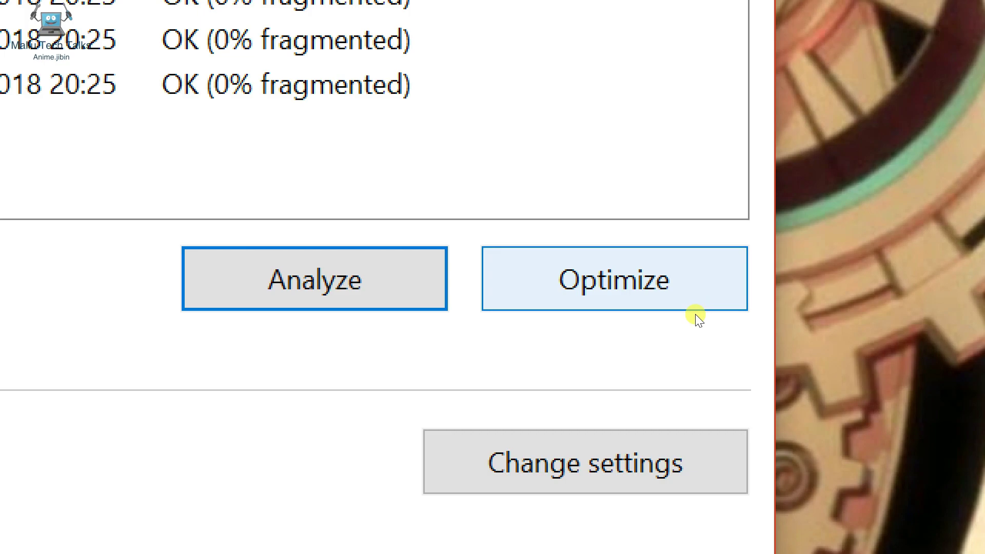
left_click(695, 310)
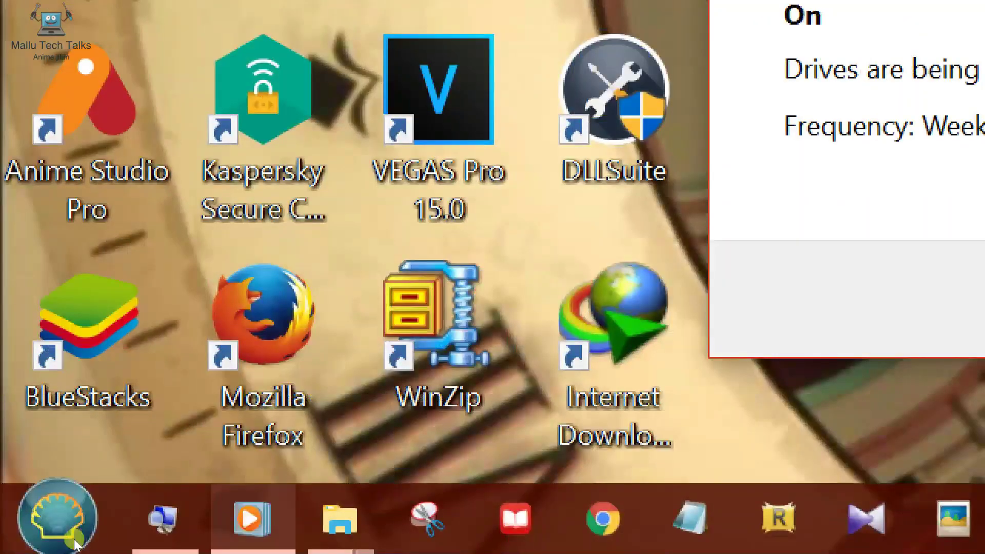
mouse_move(164, 518)
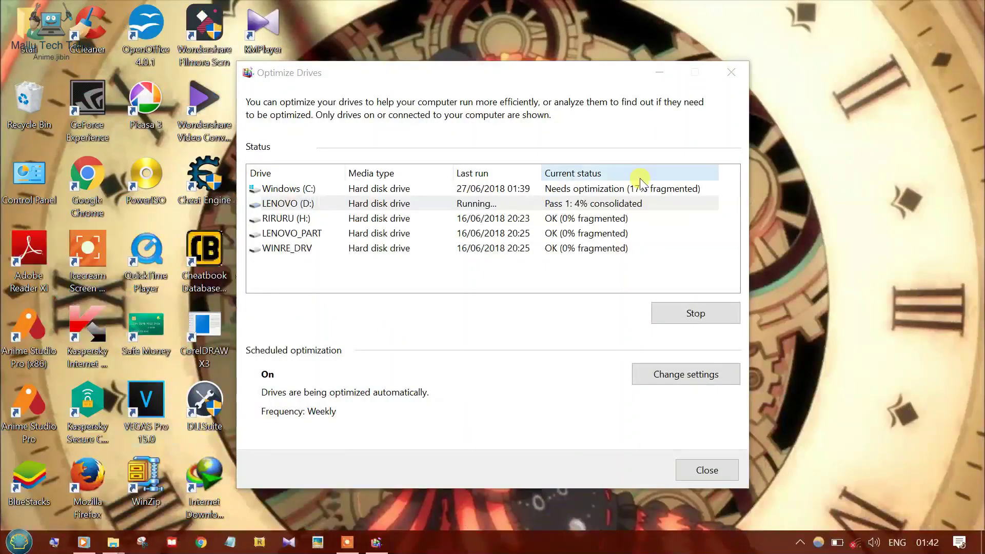
key("super+d")
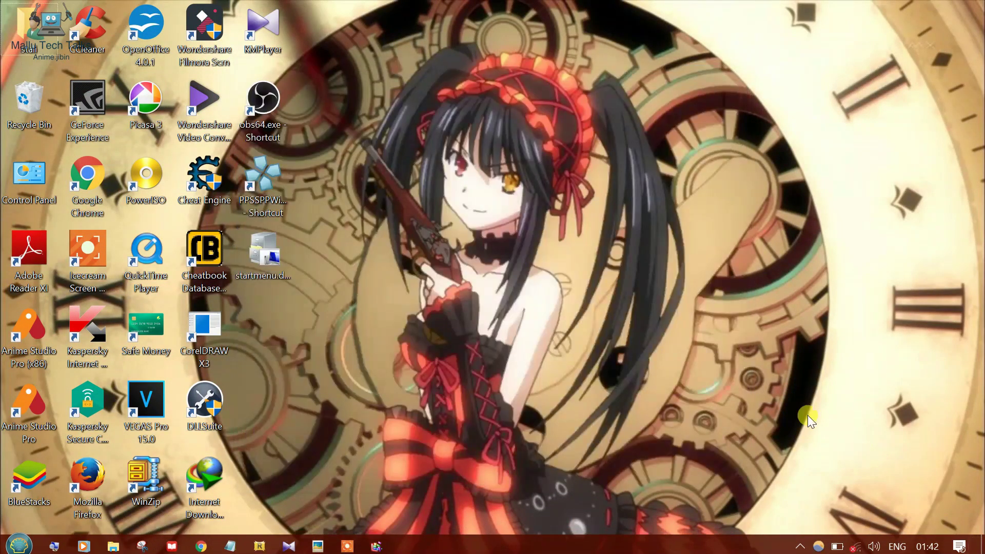